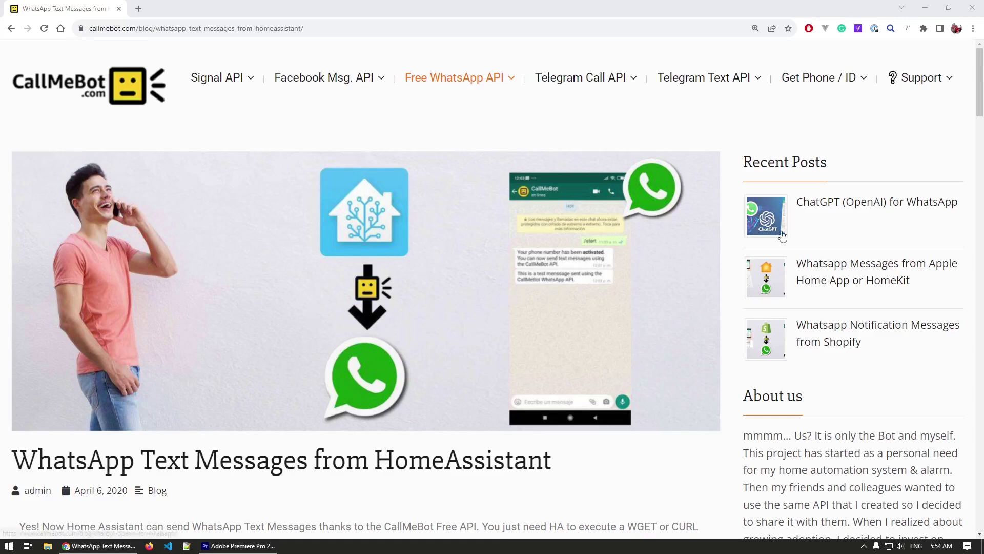
scroll(723, 241, "down", 3)
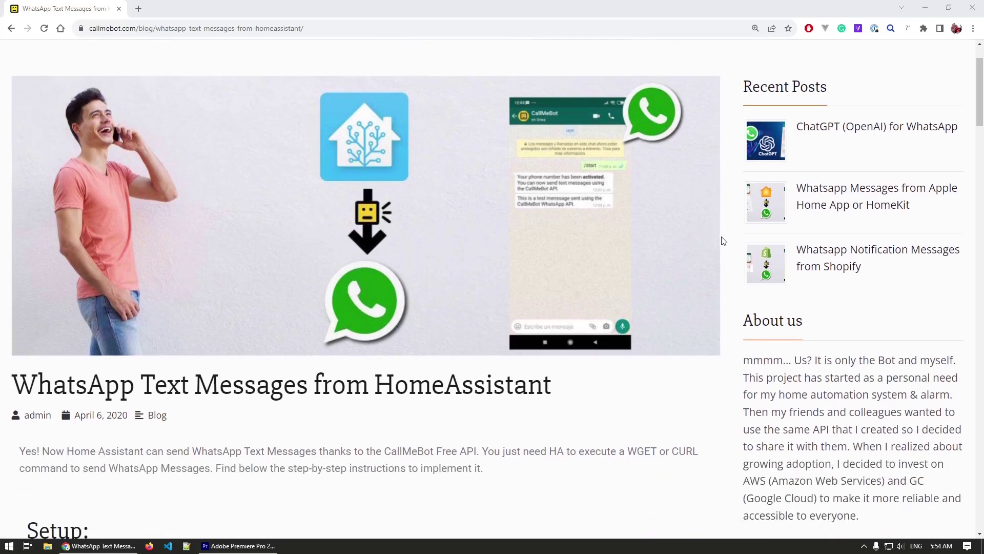
scroll(723, 241, "down", 5)
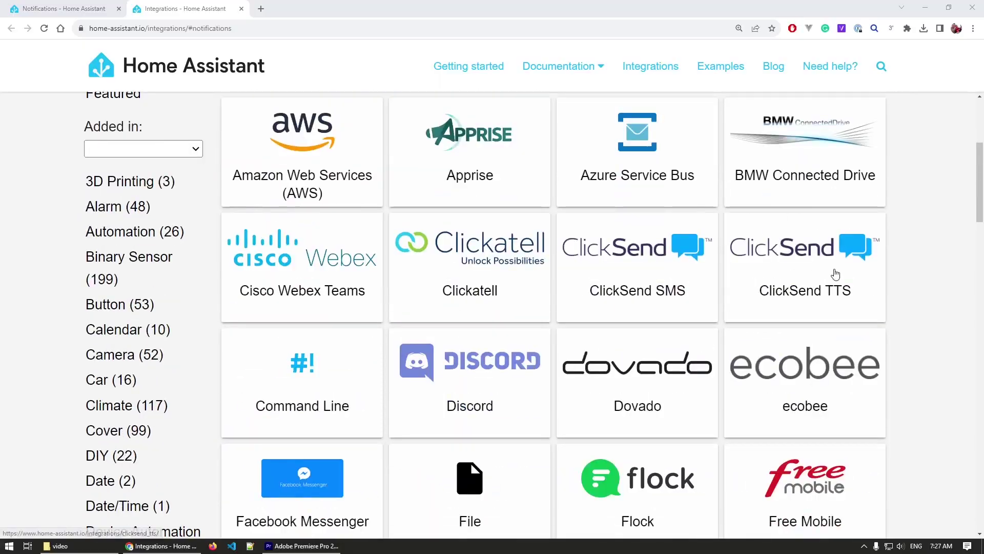
Scroll down through the Notifications integrations list on home-assistant.io
scroll(919, 259, "down", 6)
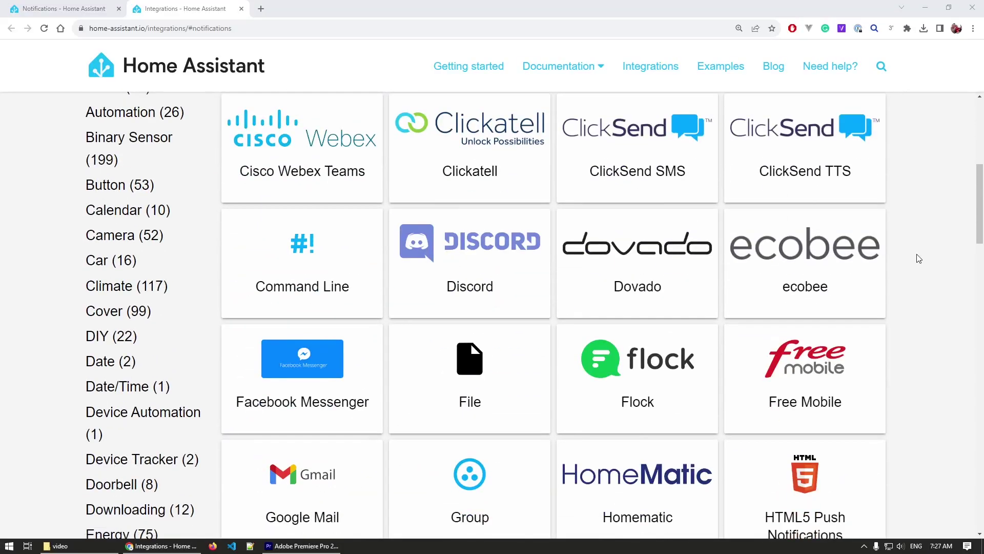
scroll(919, 259, "down", 10)
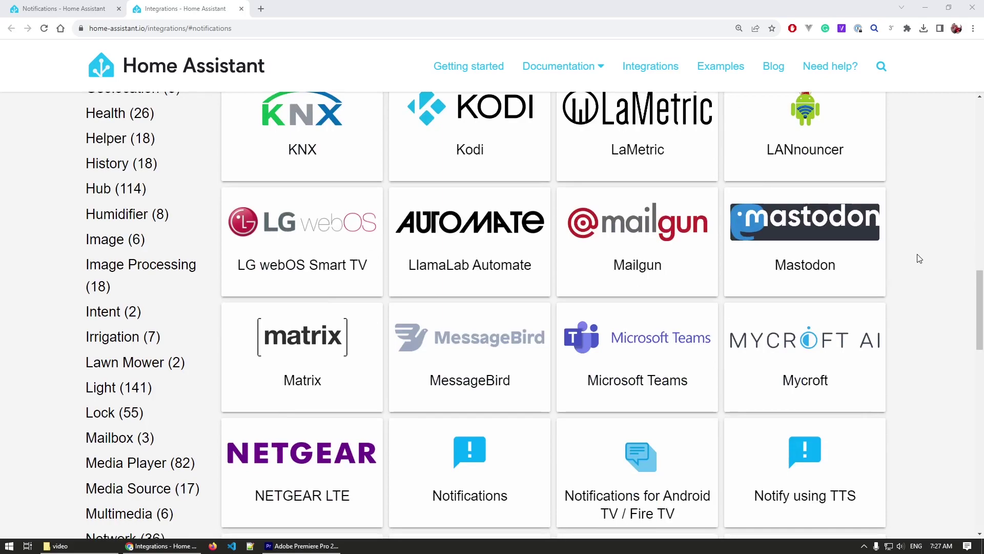
scroll(919, 259, "down", 10)
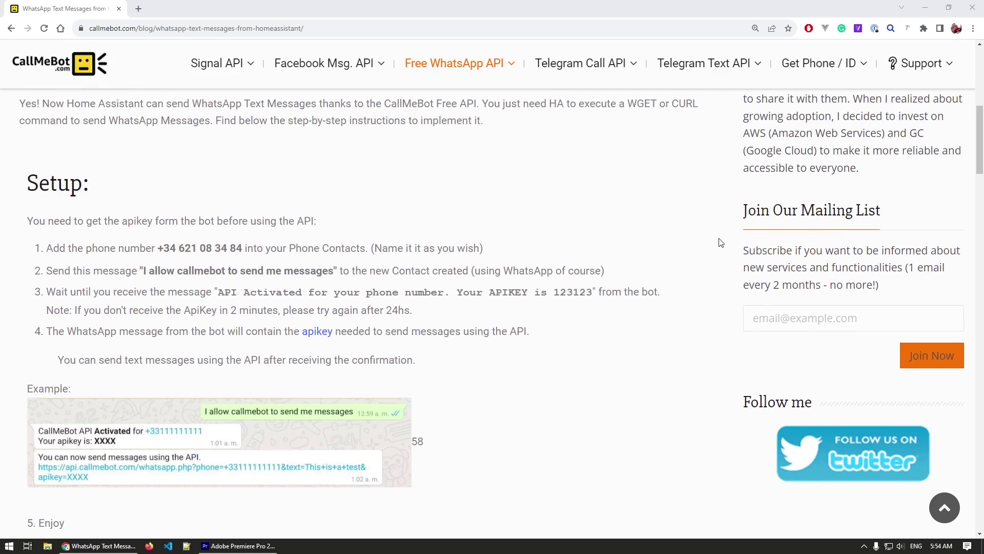
Save the dialed bot number as contact 'CallMeBot' and send it 'I allow callmebot to send me messages'
scroll(721, 243, "down", 4)
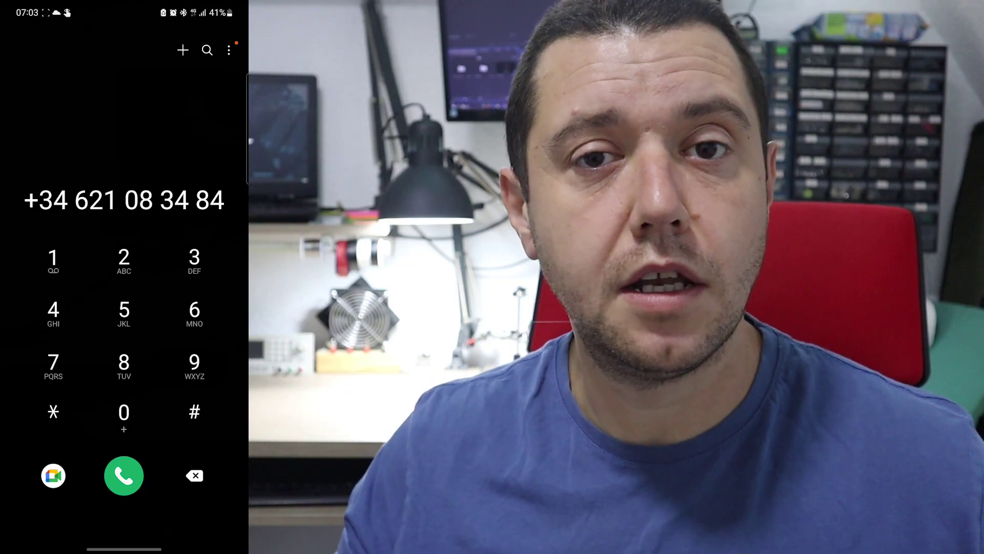
left_click(182, 49)
left_click(103, 472)
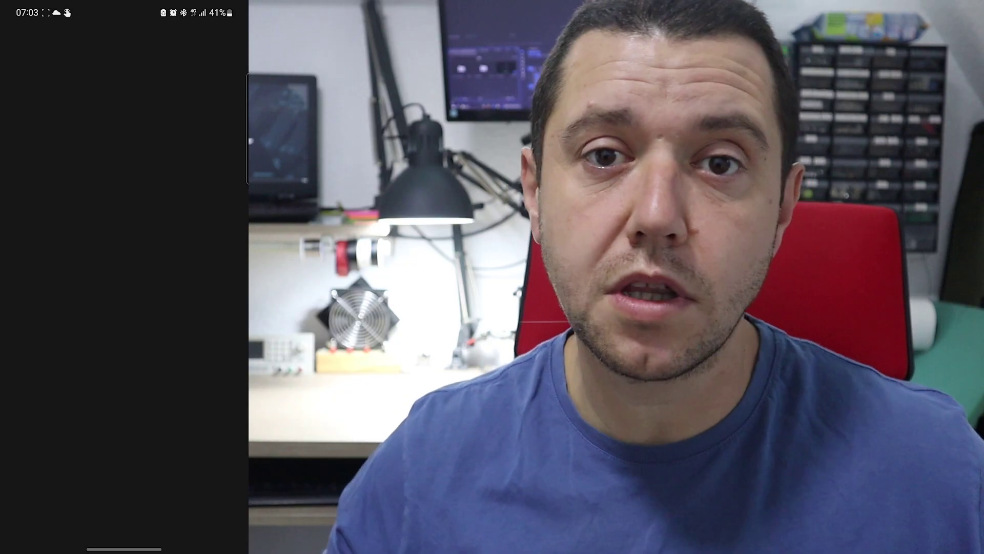
type("CallMeBo")
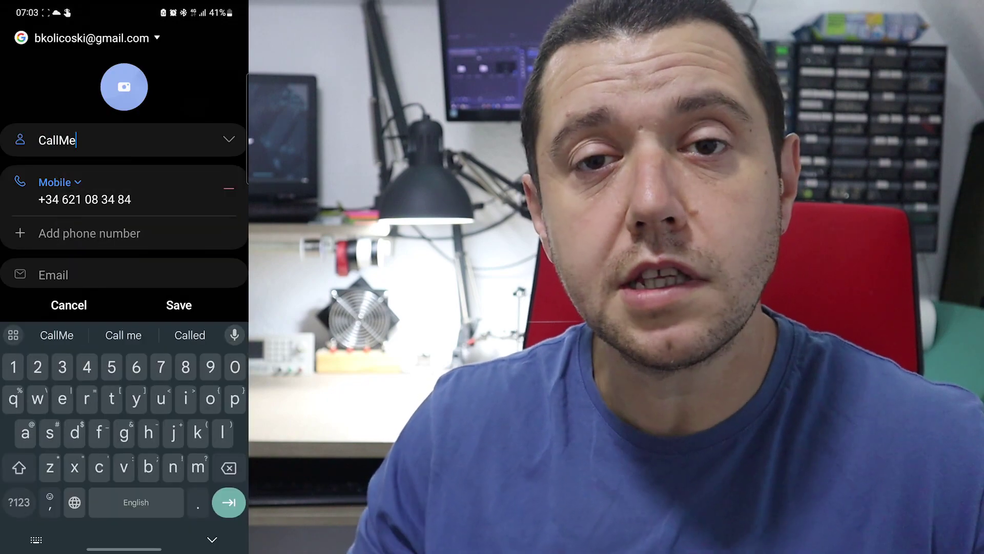
type("t")
left_click(178, 305)
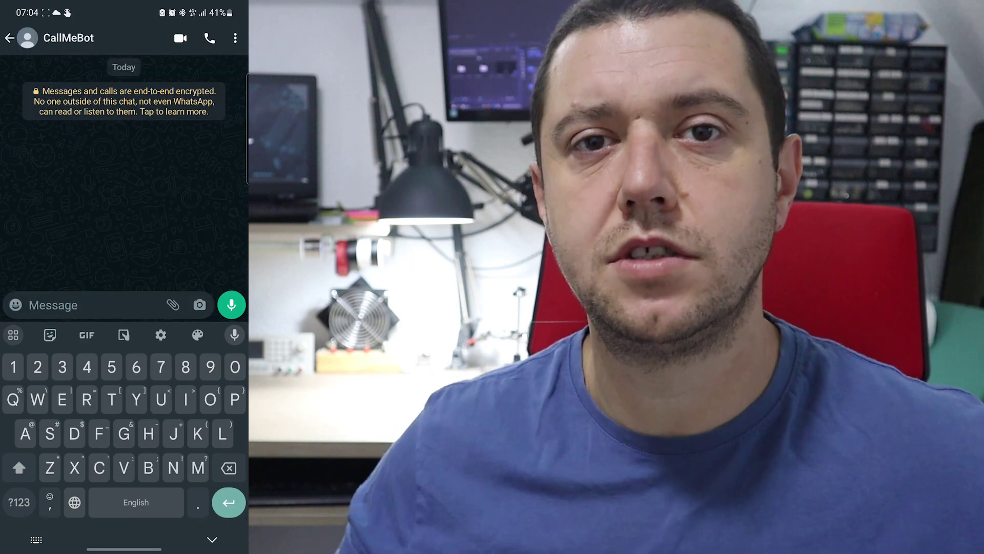
type("I")
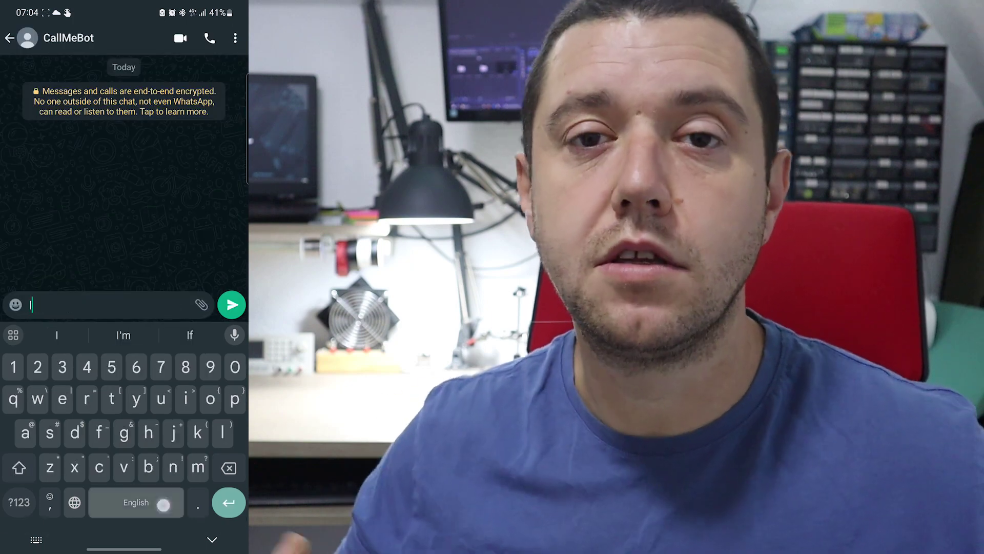
type(" allow ca")
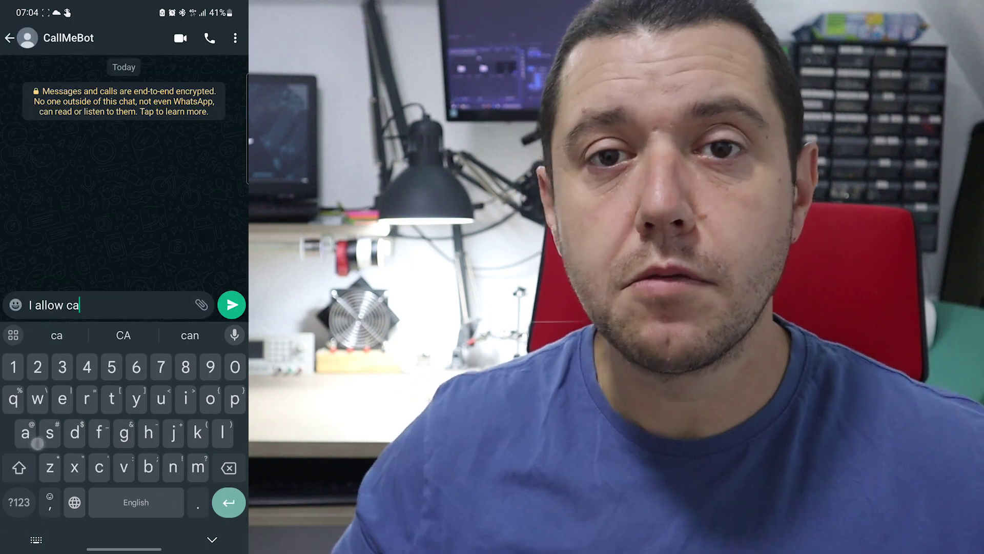
type("llmebot to ")
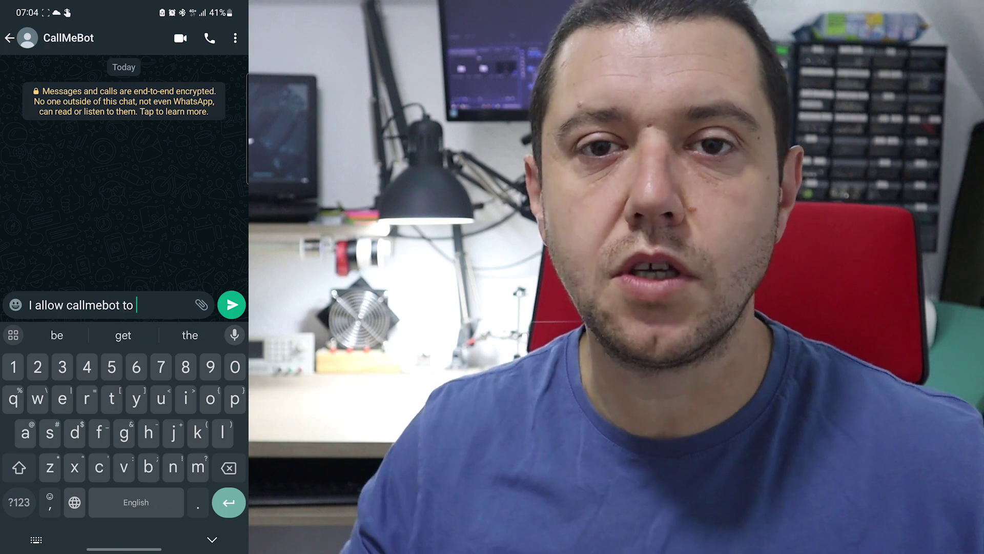
type("send me messages")
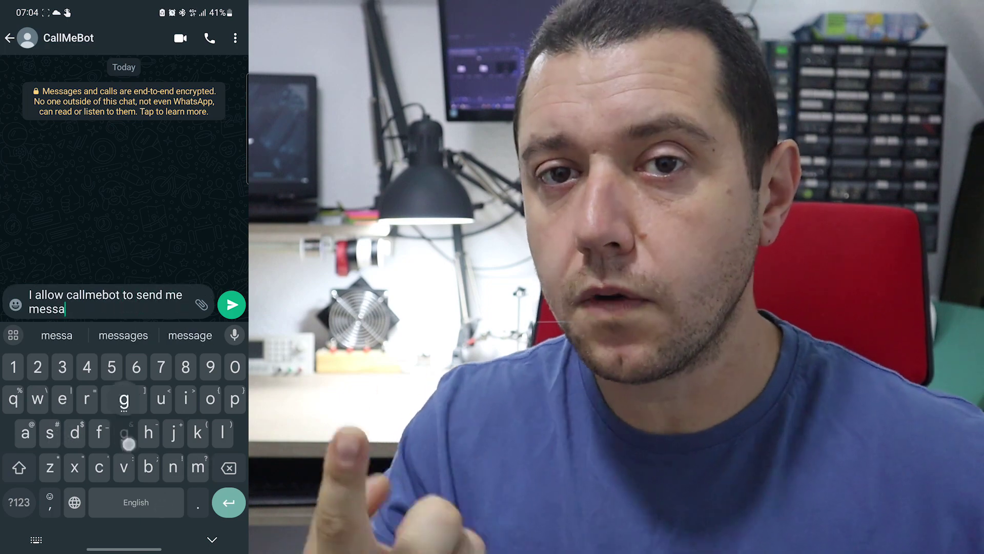
left_click(231, 304)
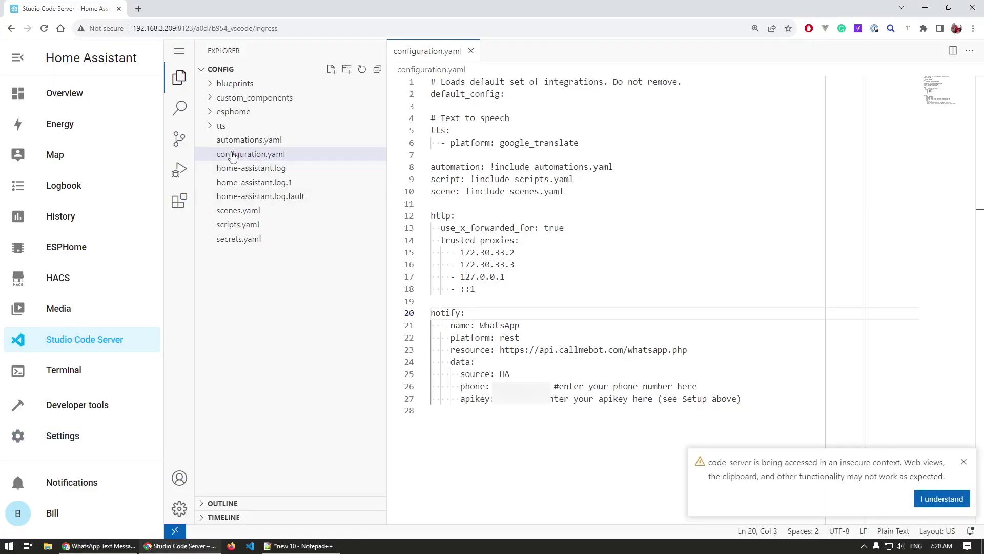
Open configuration.yaml and highlight the notify block, then the phone and apikey settings on lines 26–27
left_click(233, 155)
left_click_drag(754, 402, 432, 302)
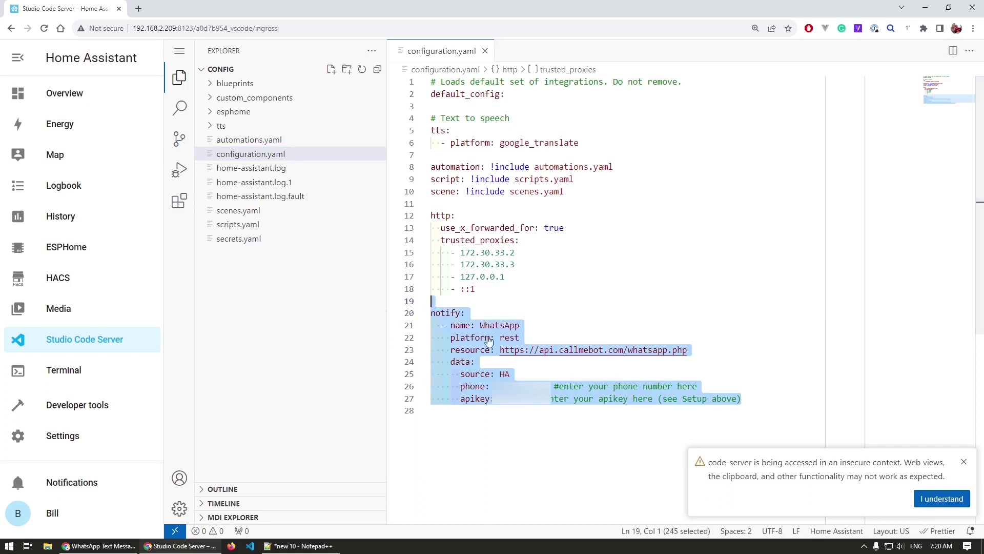
left_click(963, 462)
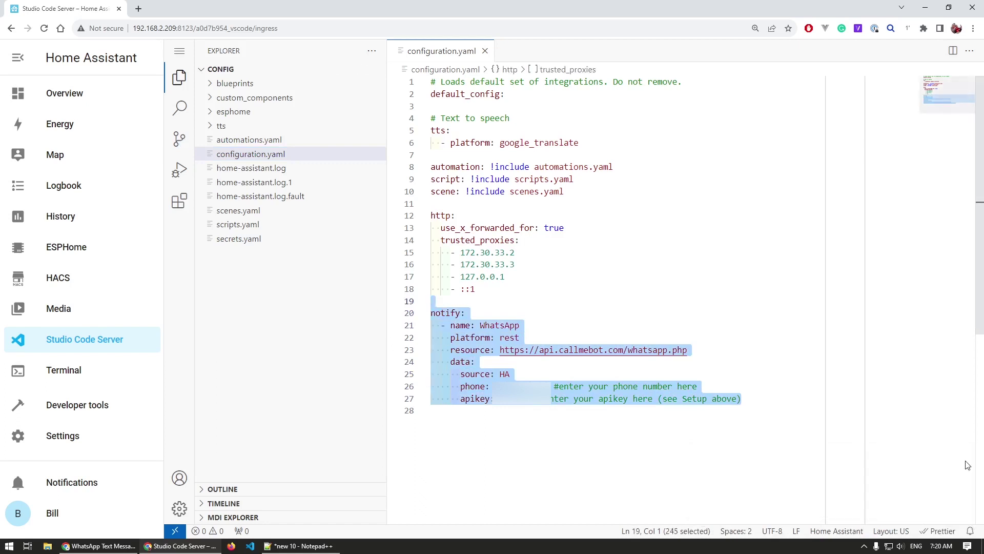
left_click(787, 321)
left_click_drag(493, 386, 549, 386)
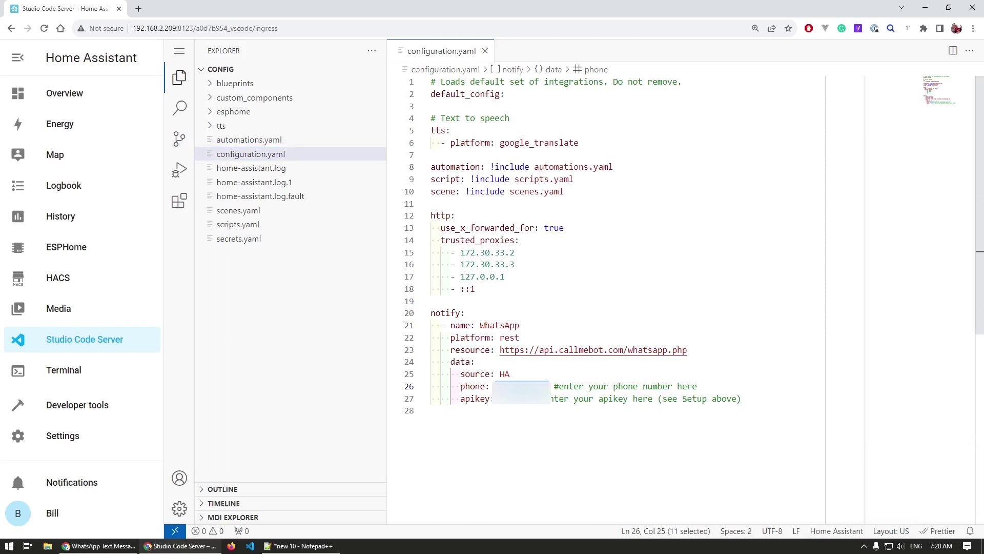
left_click_drag(456, 386, 549, 386)
left_click(576, 378)
left_click_drag(460, 399, 551, 400)
left_click(614, 399)
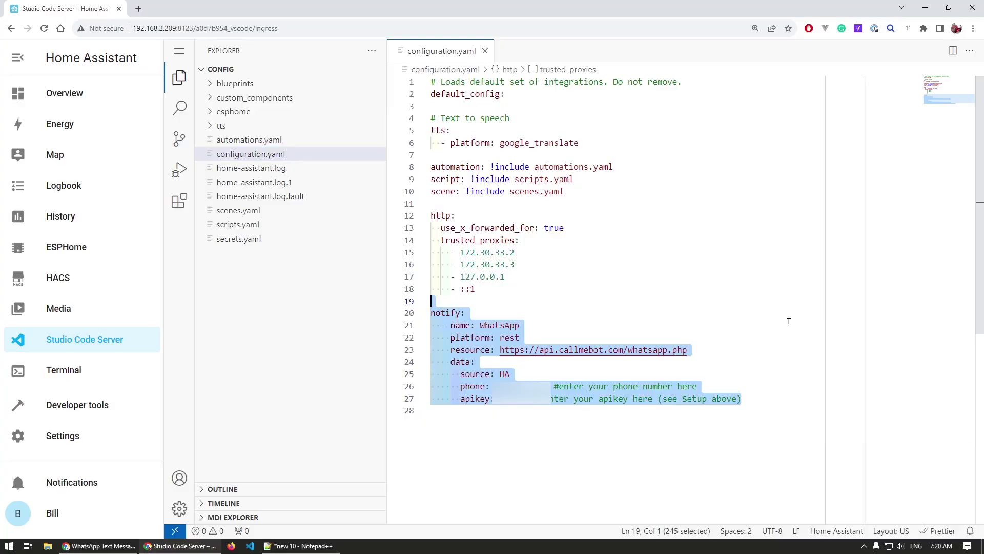
Point out the whatsapp notifier name on line 21, then reselect the phone and apikey lines
left_click(755, 329)
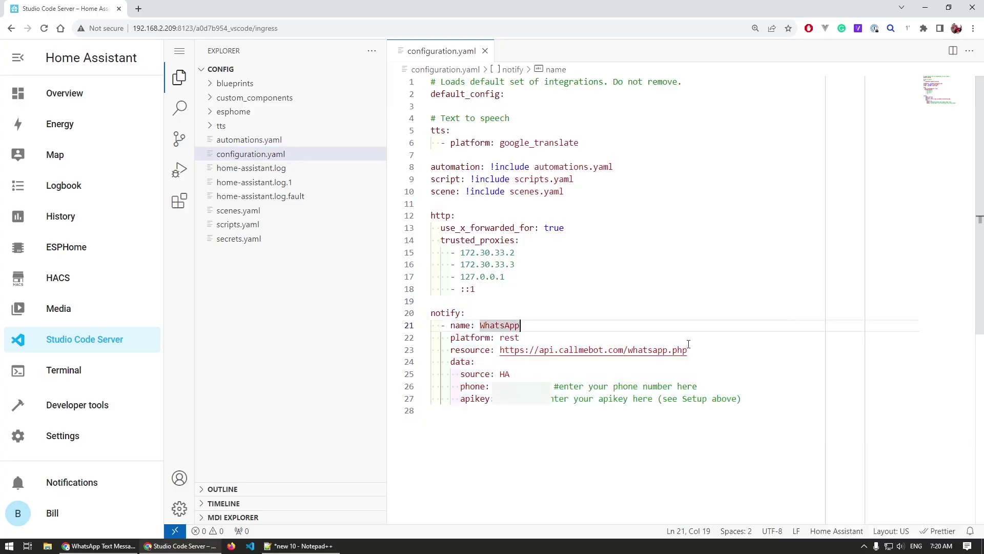
left_click_drag(496, 385, 550, 385)
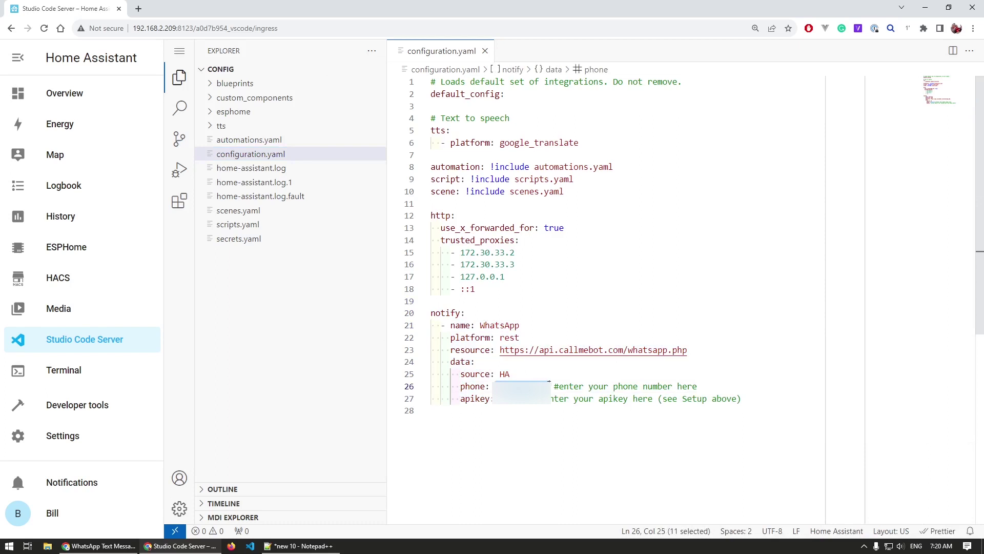
left_click_drag(455, 388, 550, 388)
key("Up")
left_click_drag(460, 398, 551, 398)
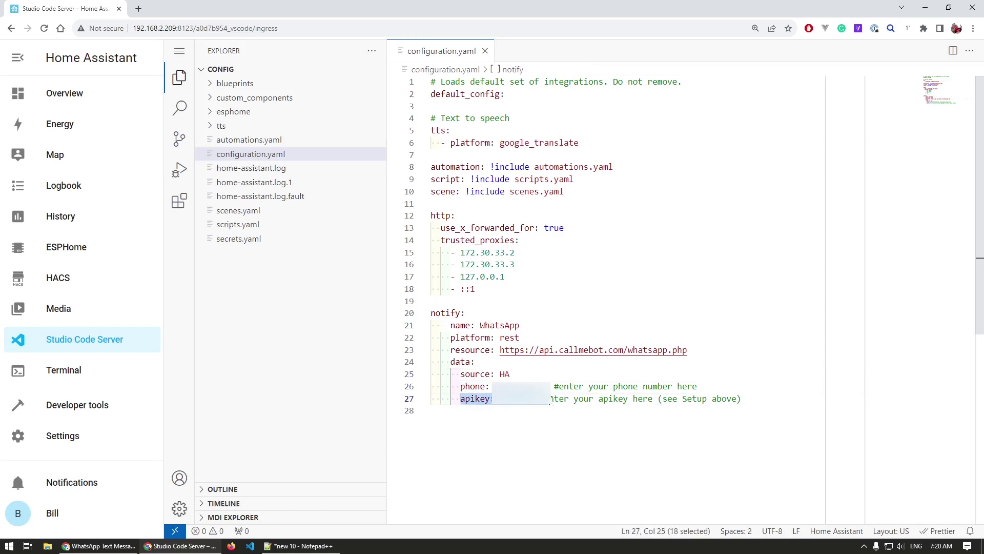
left_click(614, 398)
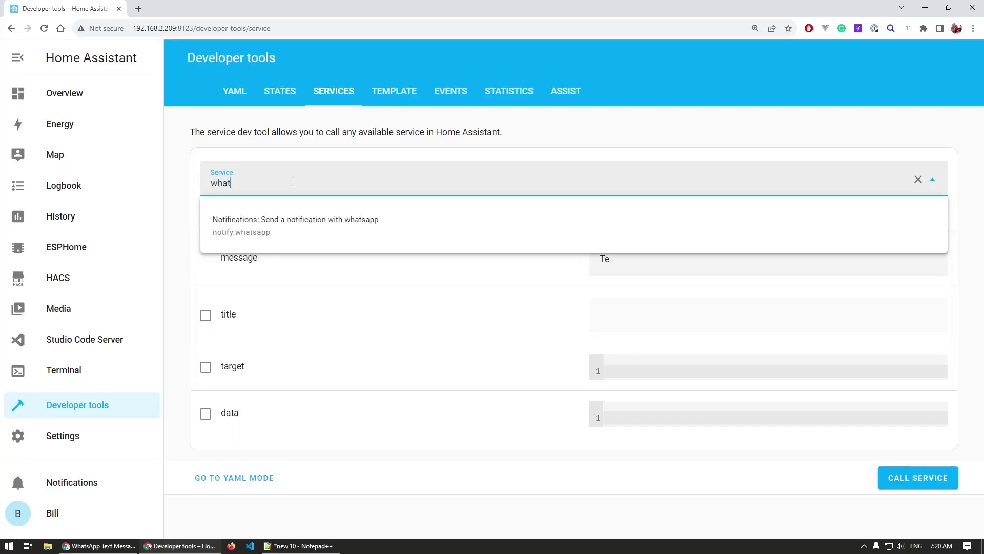
Call the notify.whatsapp service with the message 'Testing message from HA'
left_click(259, 231)
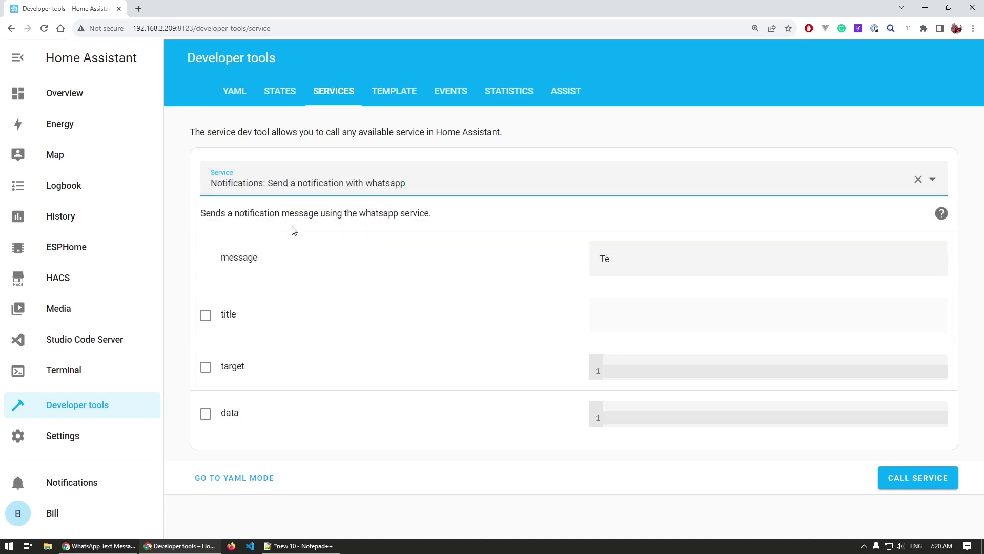
double_click(650, 265)
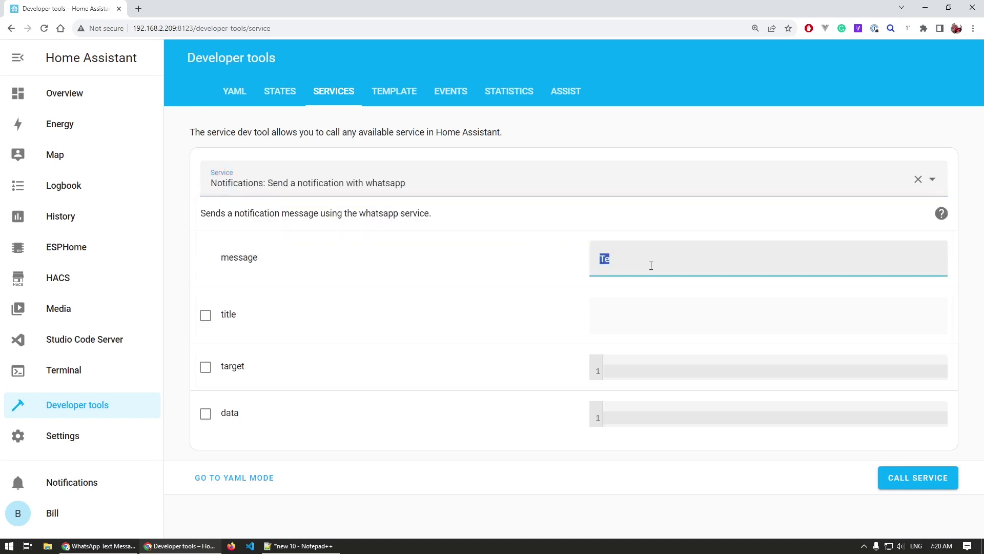
type("Testing message from HA")
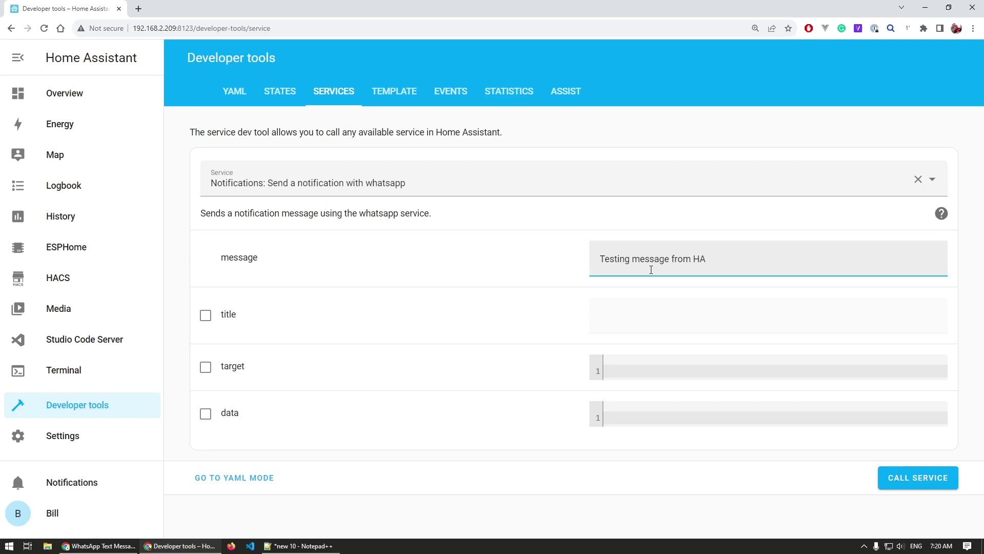
left_click(915, 479)
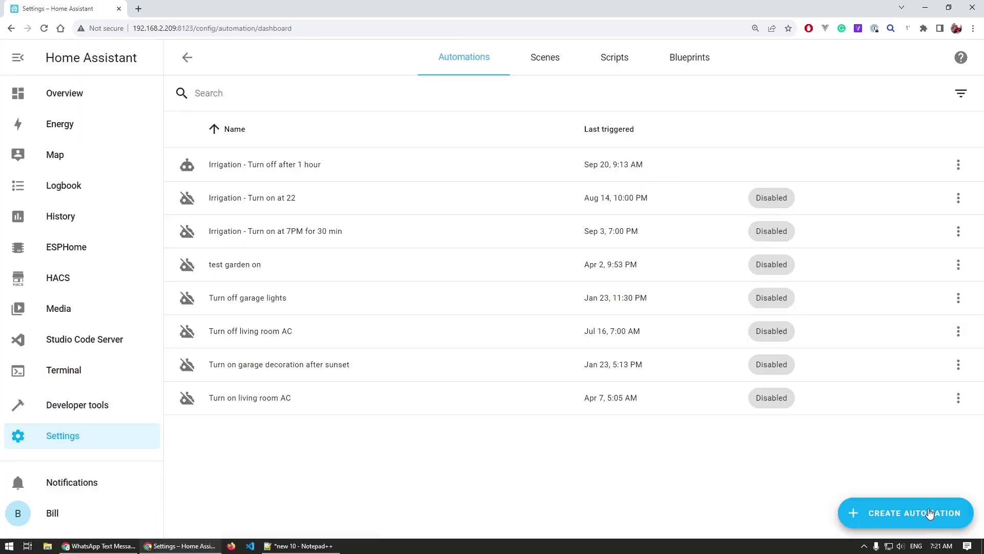
Create a new automation from scratch with a Time trigger at 07:30
left_click(926, 509)
left_click(421, 253)
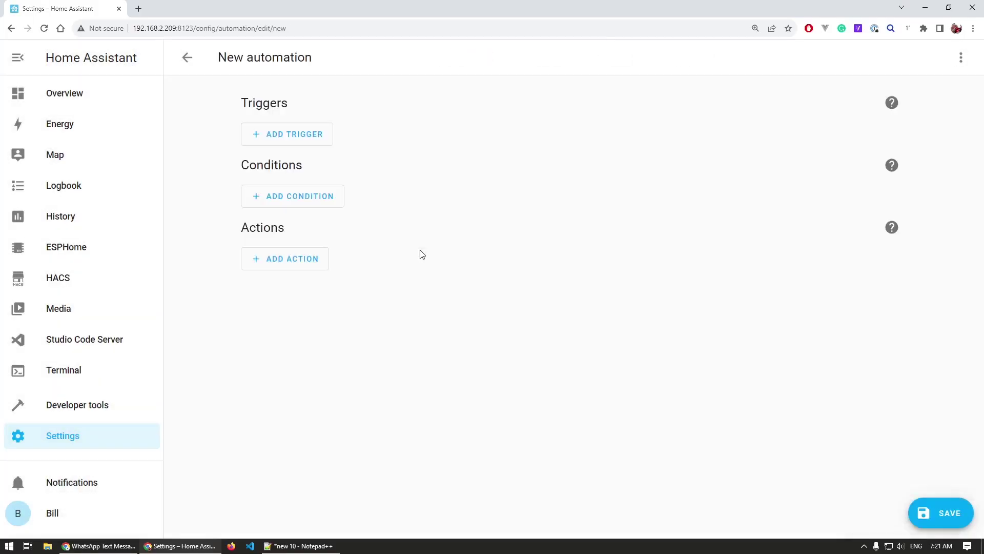
left_click(298, 135)
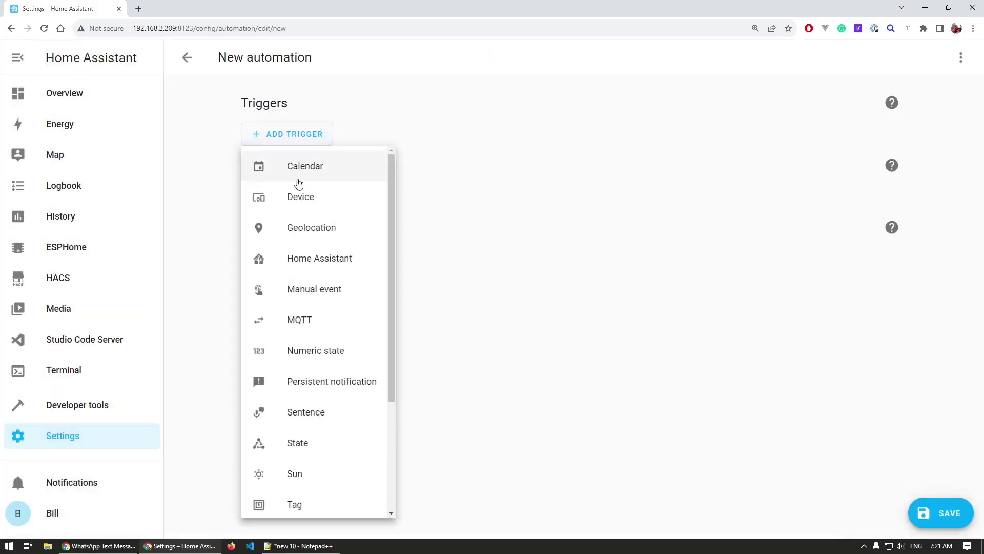
scroll(311, 398, "down", 3)
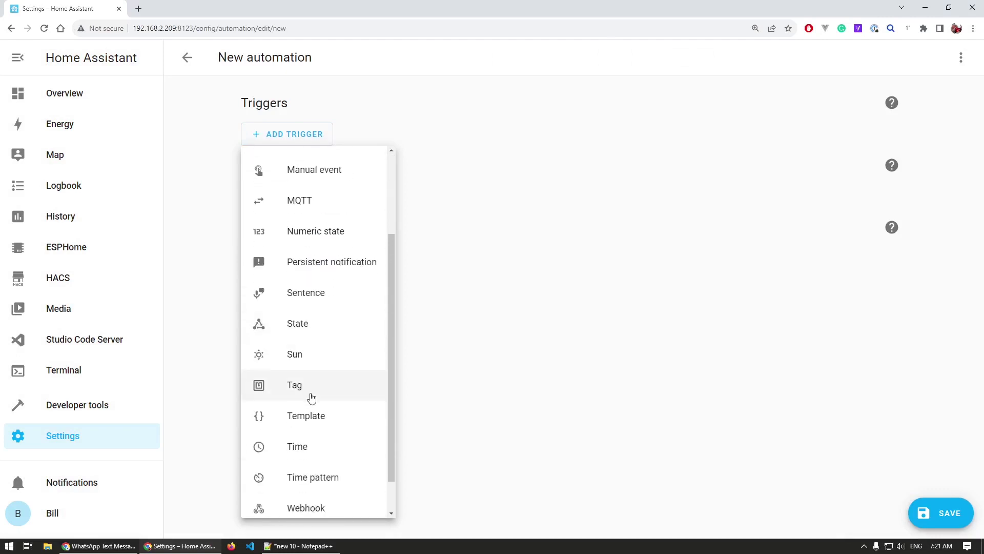
left_click(306, 450)
left_click(262, 287)
type("07")
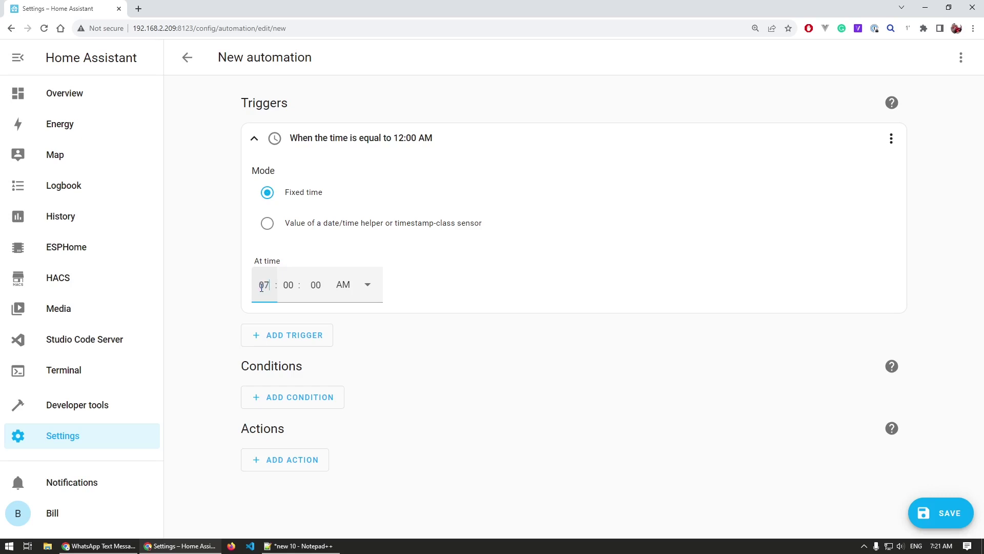
left_click(287, 285)
type("30")
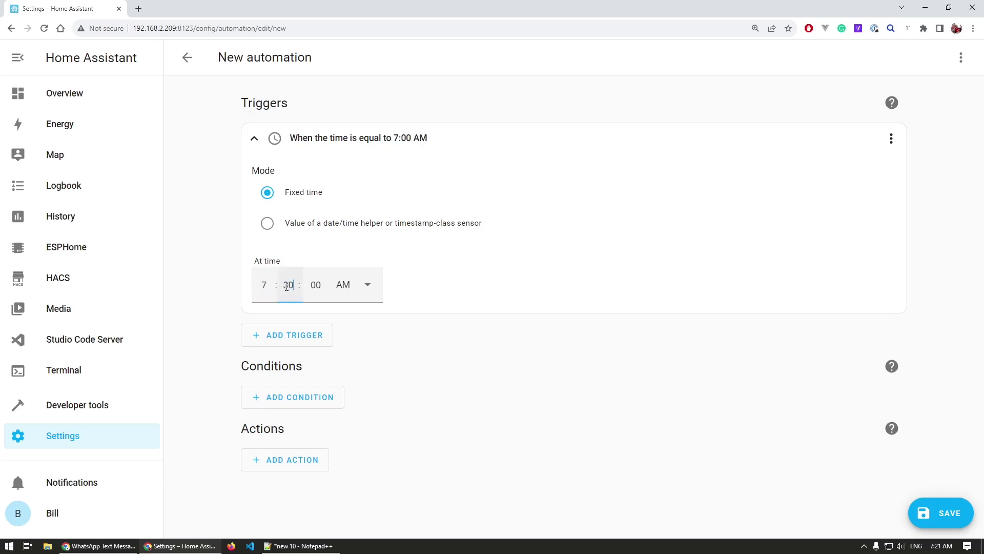
Add a Time condition restricted to the weekday Monday
left_click(297, 403)
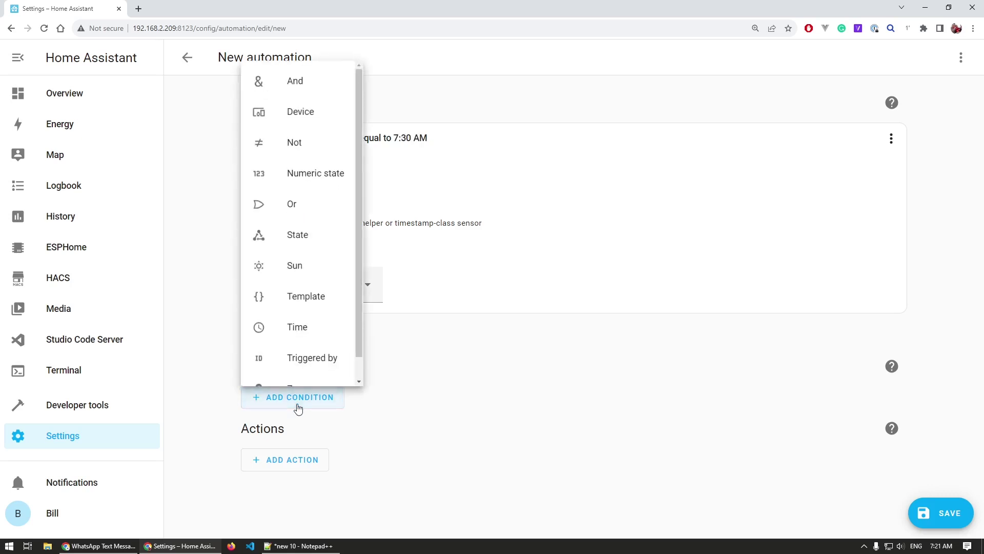
left_click(309, 320)
left_click(281, 410)
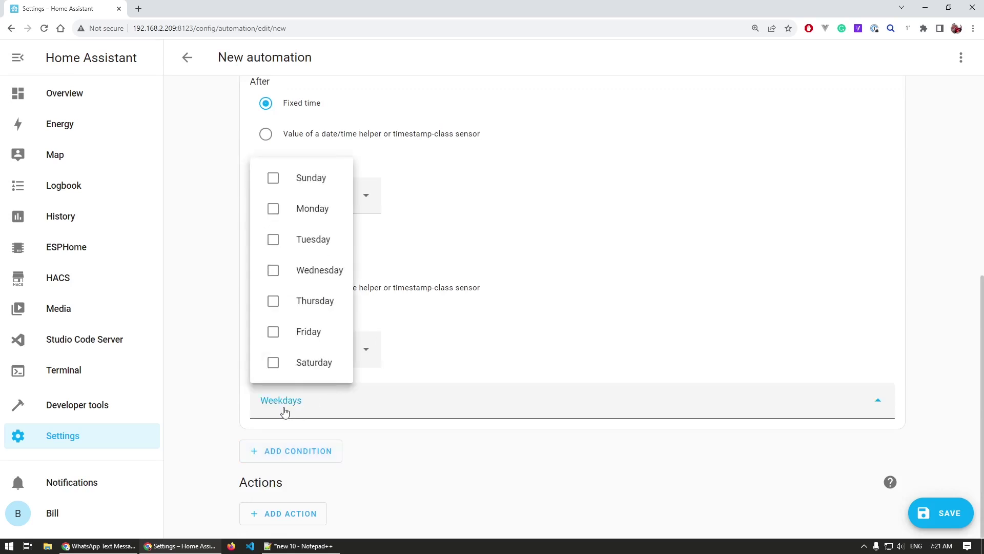
left_click(307, 205)
left_click(536, 207)
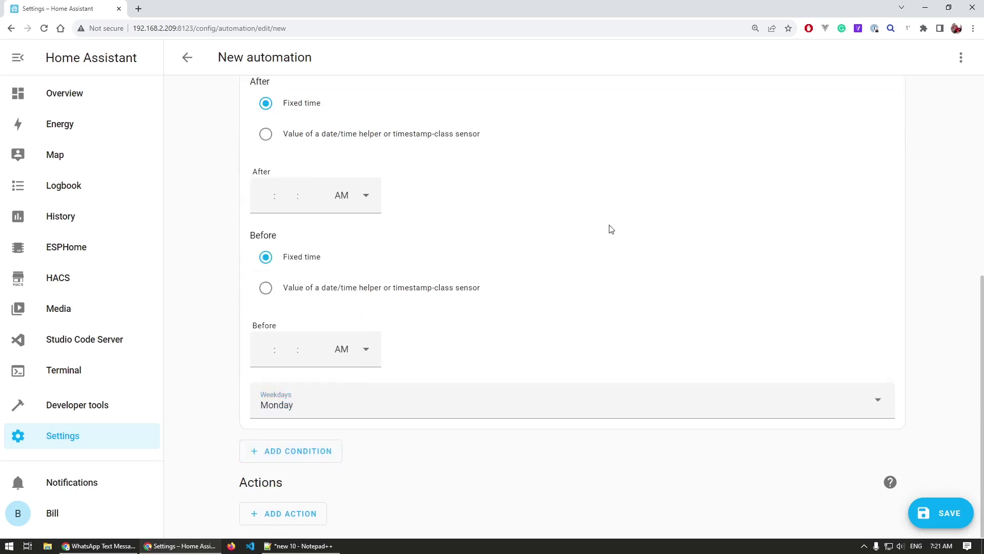
scroll(613, 225, "up", 2)
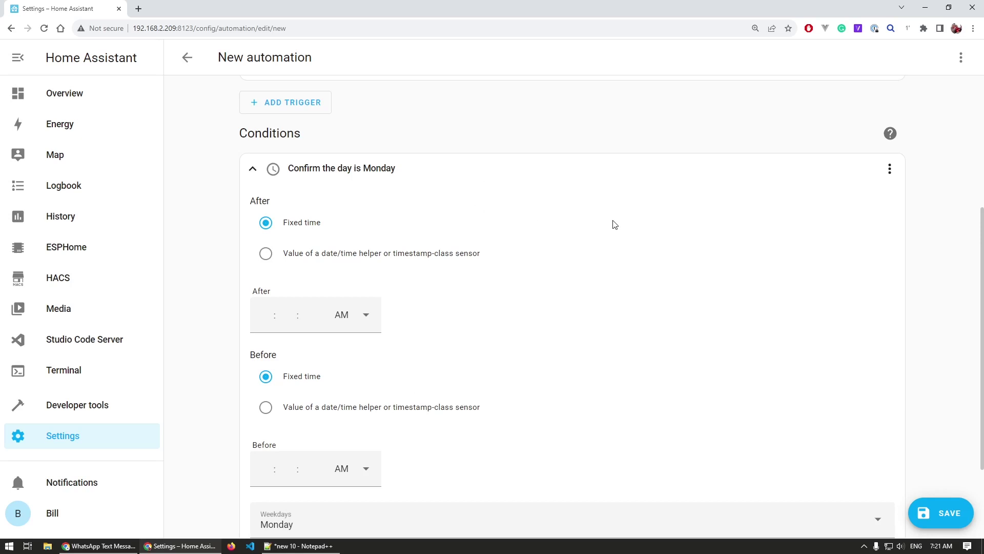
scroll(614, 224, "down", 2)
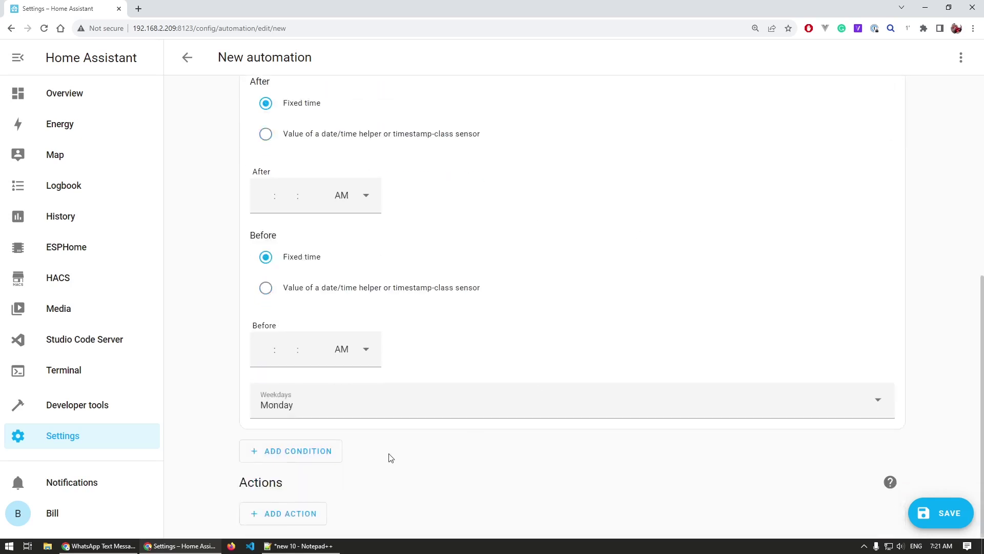
Add a notify.whatsapp service action with the message 'It is time to take out the trash!'
left_click(304, 513)
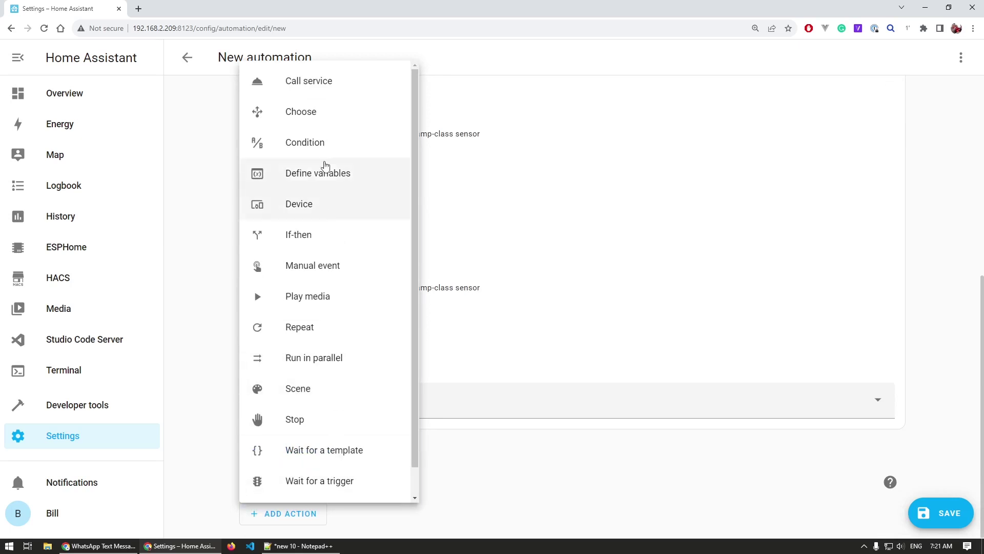
left_click(311, 86)
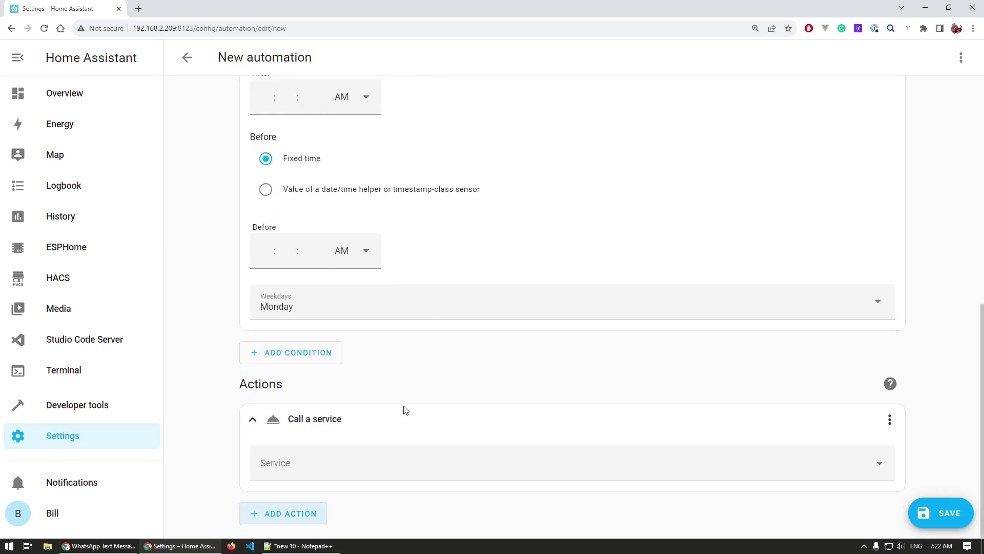
left_click(293, 462)
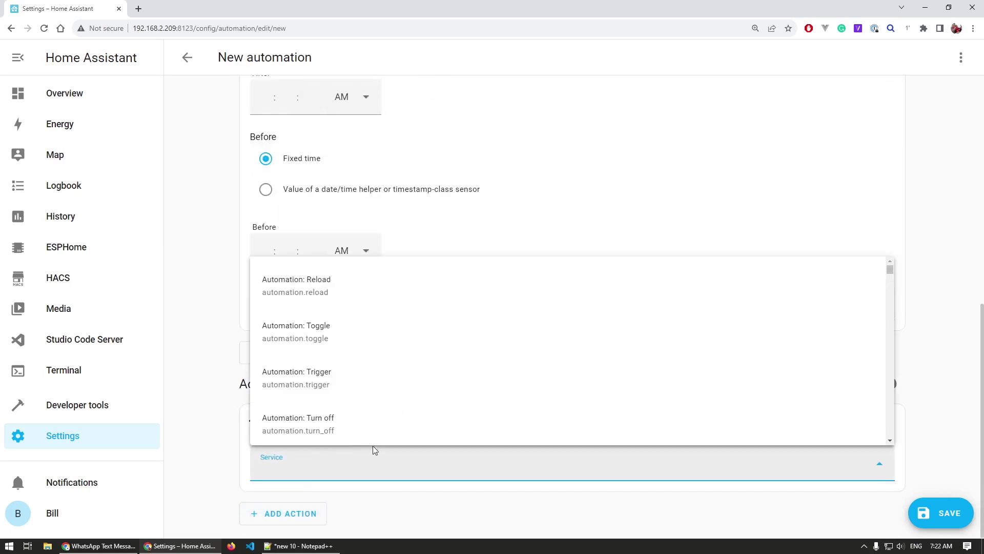
type("what")
left_click(373, 416)
left_click(625, 303)
type("it is time to t")
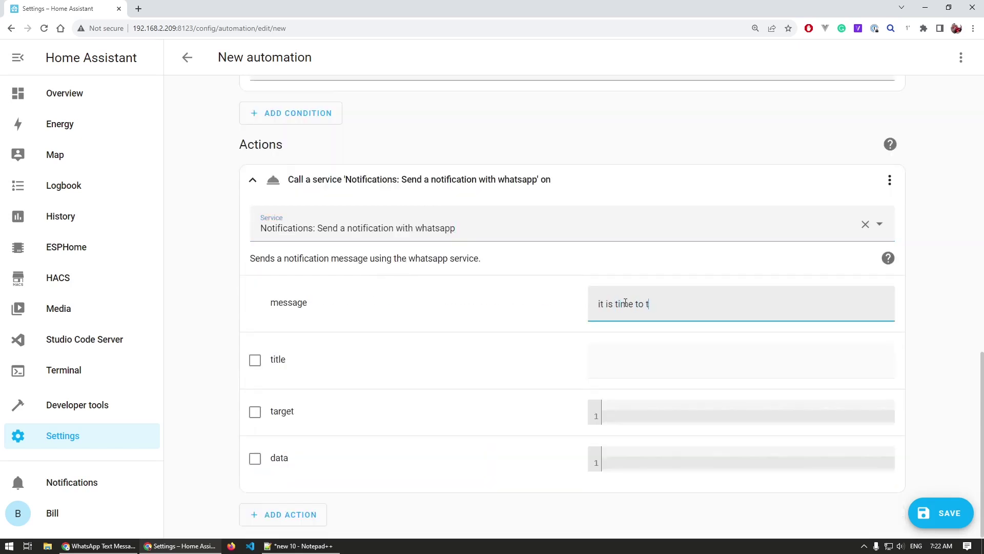
type("ake out the trash!")
key("Home")
key("Delete")
type("I")
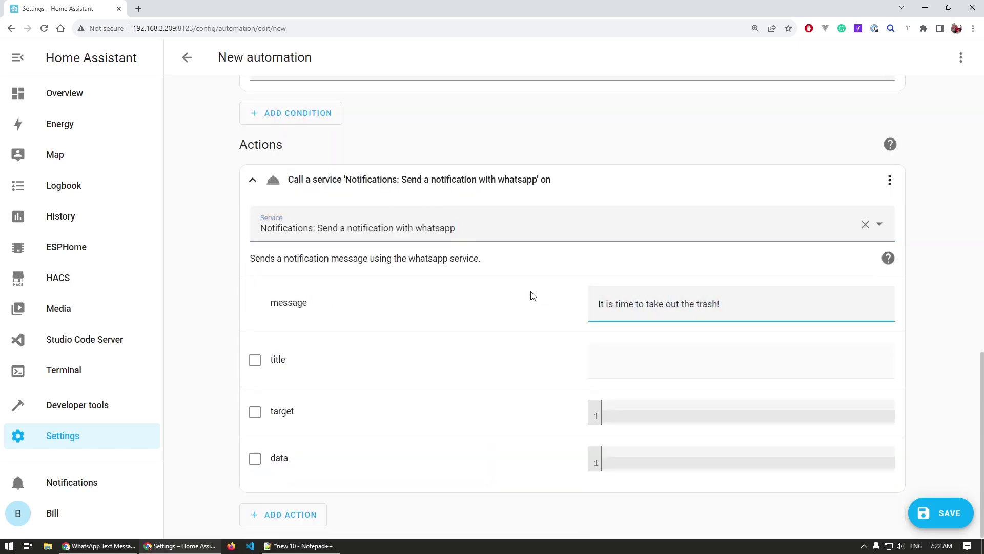
In the save prompt, replace the default name with 'WhatsUp Message to take out the trash every Monday'
left_click(972, 517)
triple_click(459, 274)
type("WhatsUp Message to t")
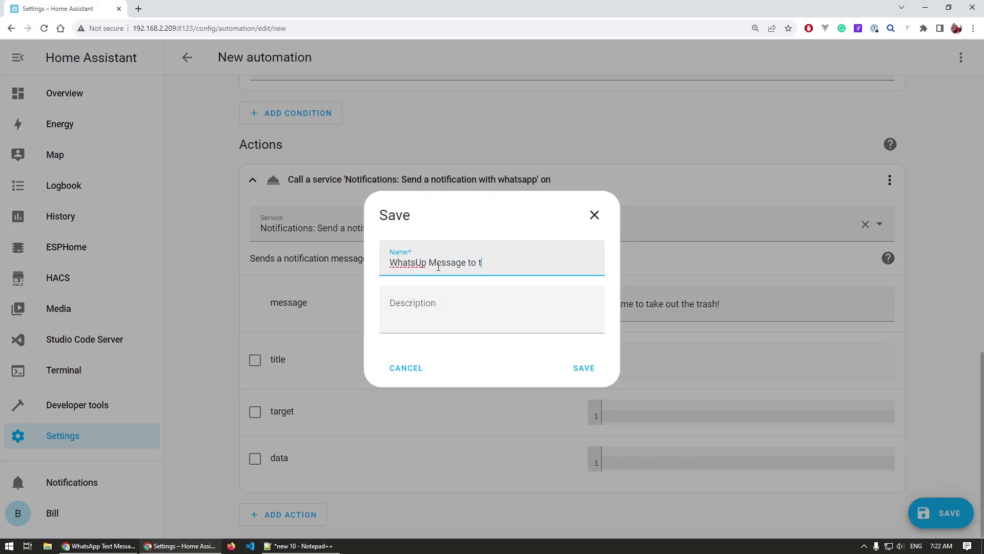
type("ake out the trash every Monday")
Save the automation as 'Take out the trash notification', describing it as a WhatsApp reminder Mondays at 7:30 AM
key("ctrl+a")
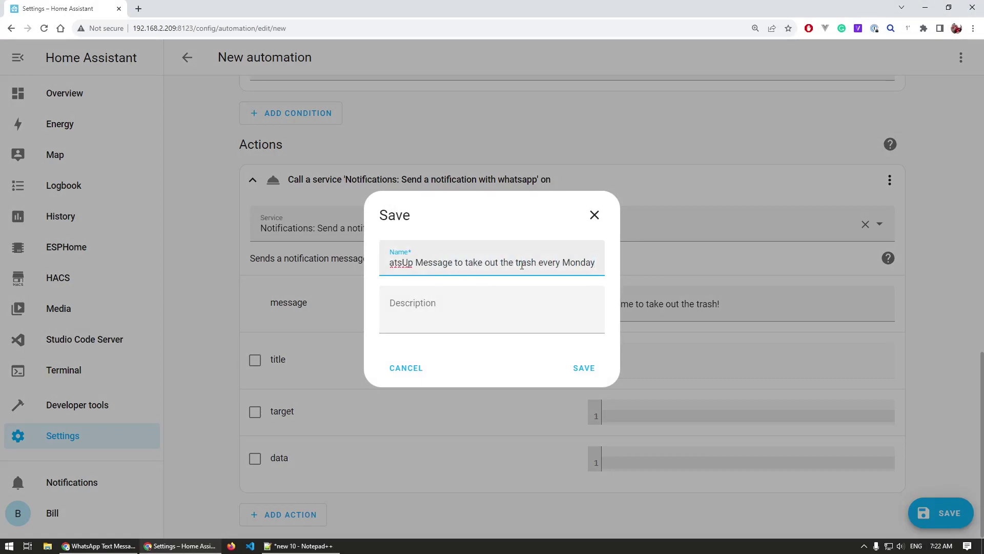
left_click_drag(519, 261, 487, 306)
left_click(433, 262)
type("Take out the trash notification")
left_click(390, 306)
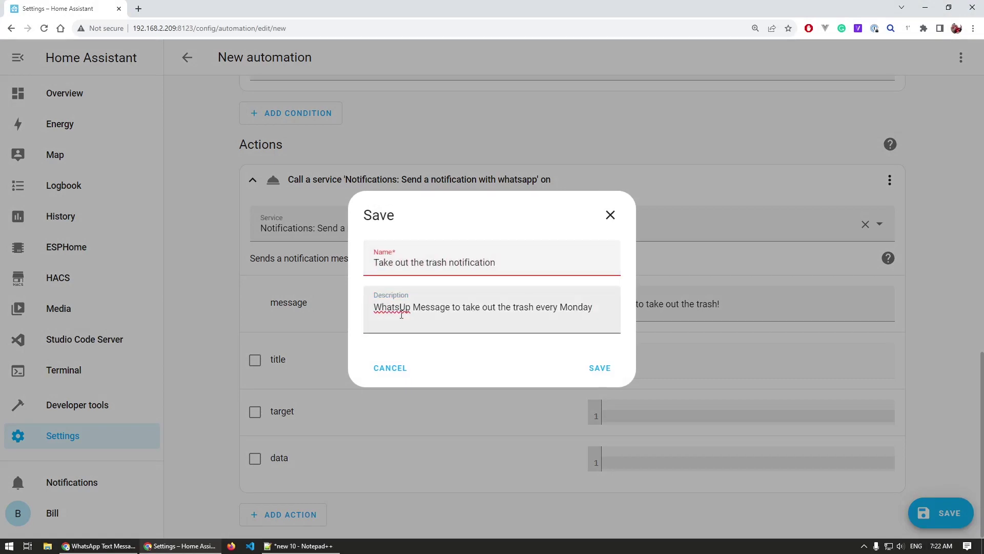
key("Delete")
type("Ap")
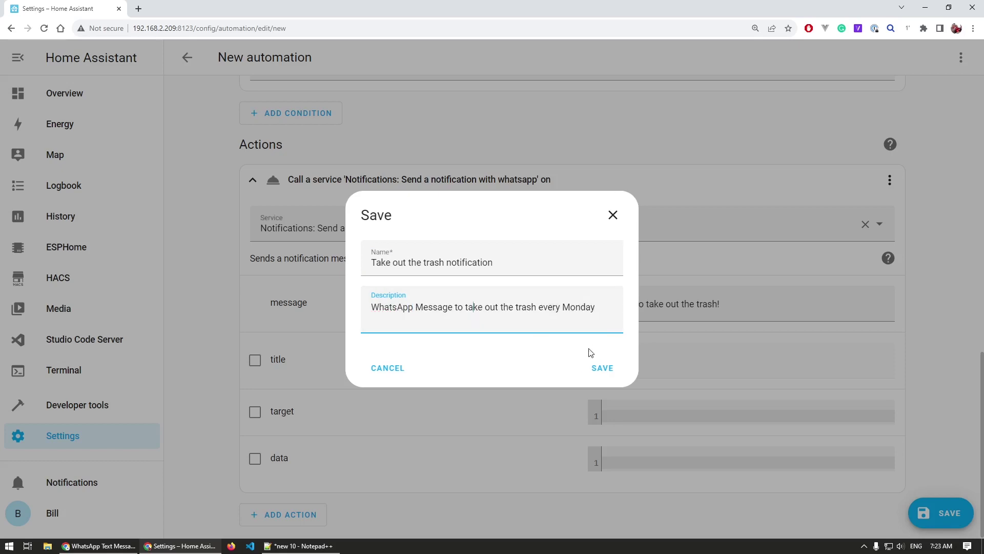
type(" at 7:30 AM")
left_click(628, 368)
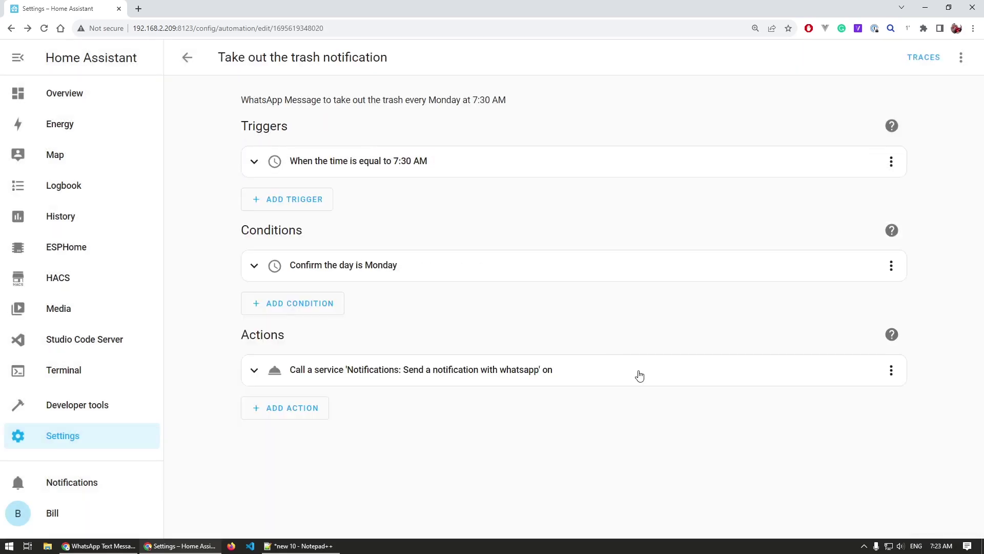